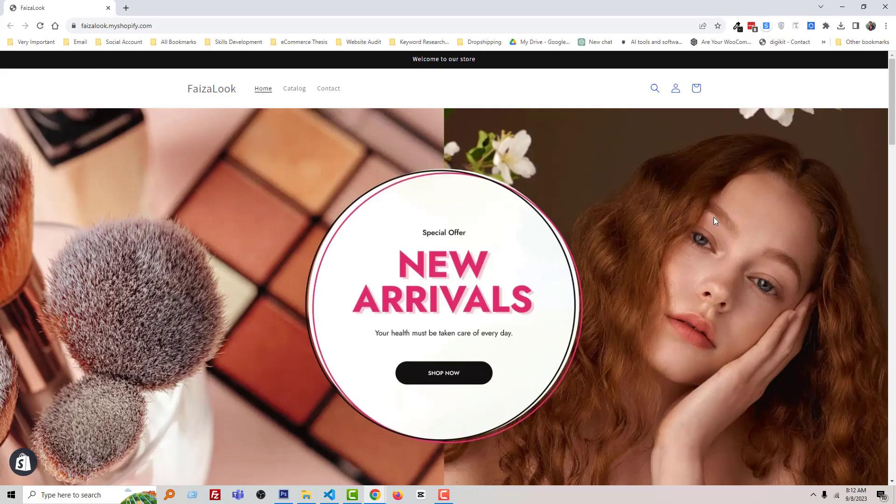
# Step: Scroll the storefront down to the Image with text section
pyautogui.scroll(-5, 714, 221)
pyautogui.scroll(-5, 715, 220)
pyautogui.scroll(-5, 717, 221)
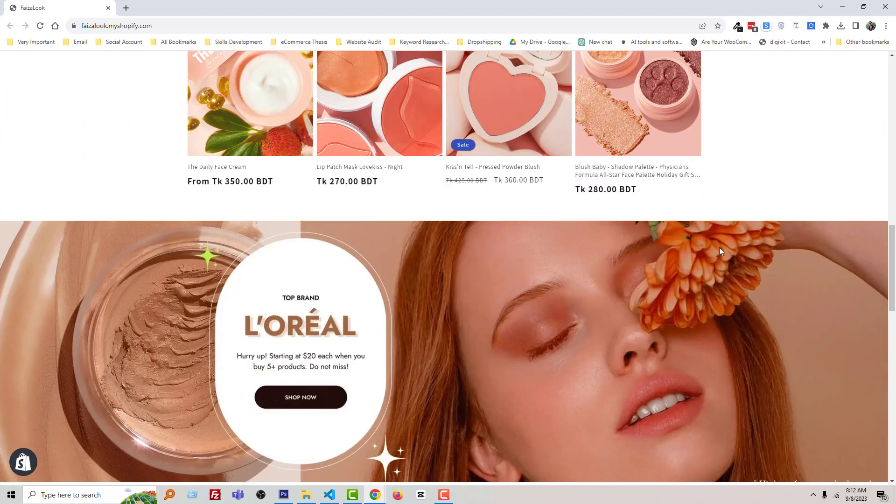
pyautogui.scroll(-5, 718, 247)
pyautogui.scroll(-6, 716, 245)
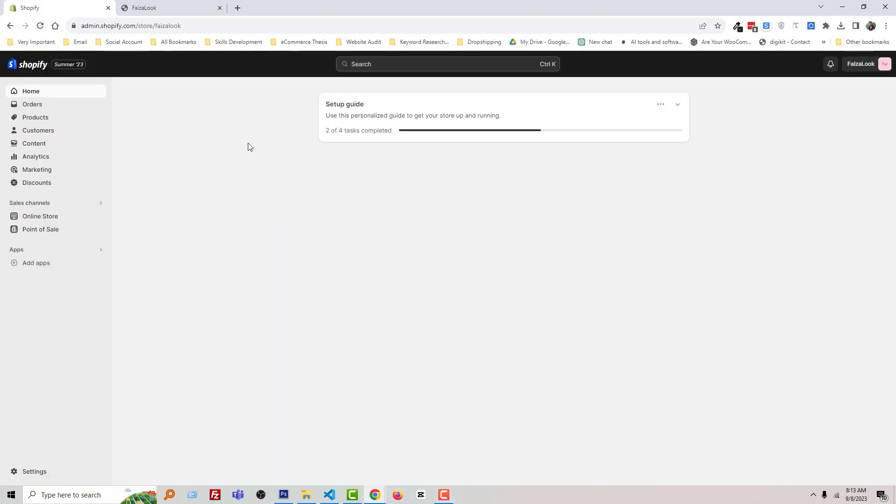
# Step: From Online Store > Themes, open the Dawn theme's Edit code in a new tab
pyautogui.click(44, 217)
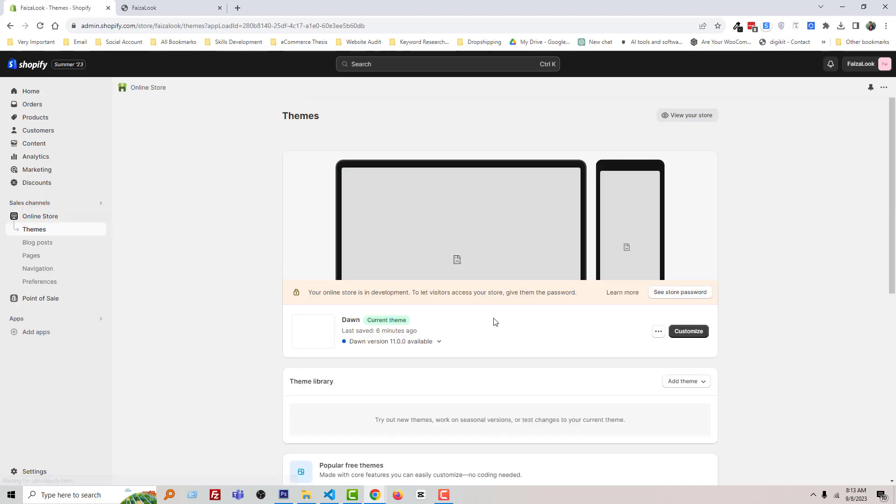
pyautogui.click(659, 332)
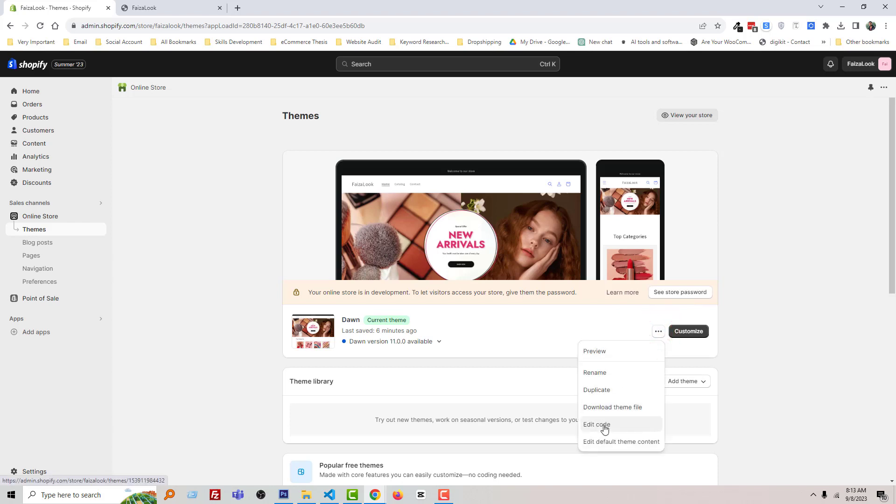
pyautogui.middleClick(605, 426)
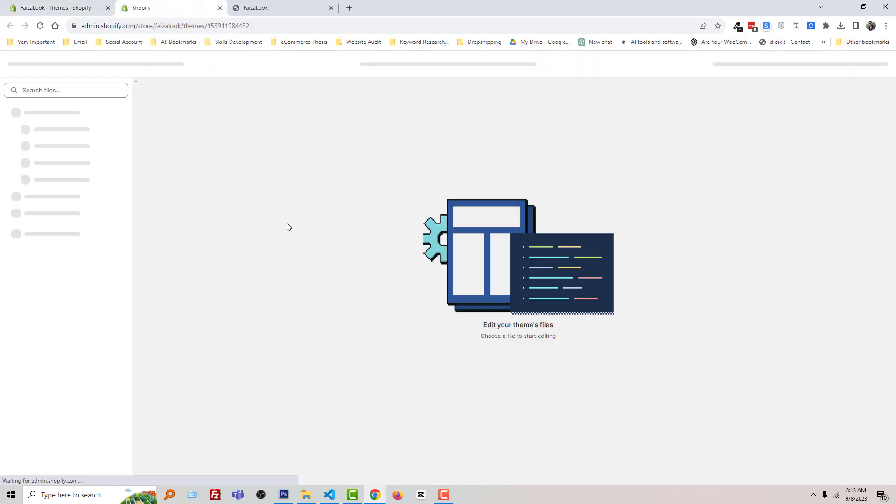
# Step: Search the theme files for 'text' and open Sections/image-with-text.liquid
pyautogui.click(62, 90)
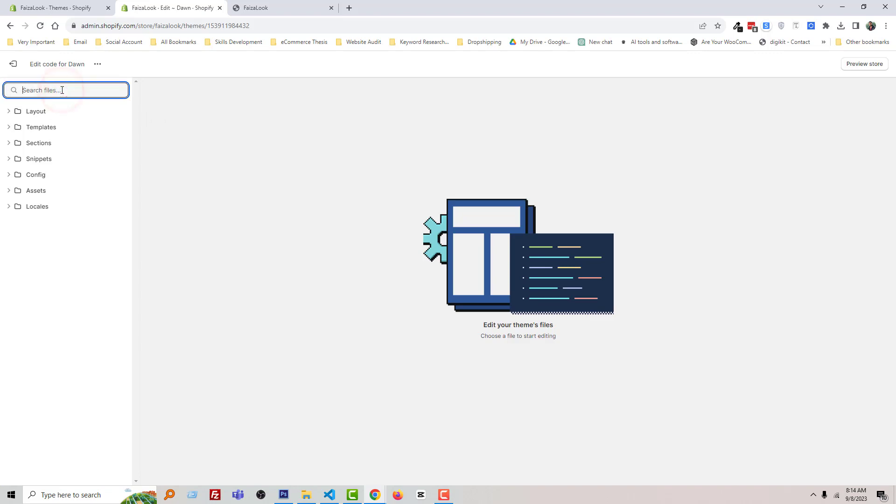
pyautogui.write('text')
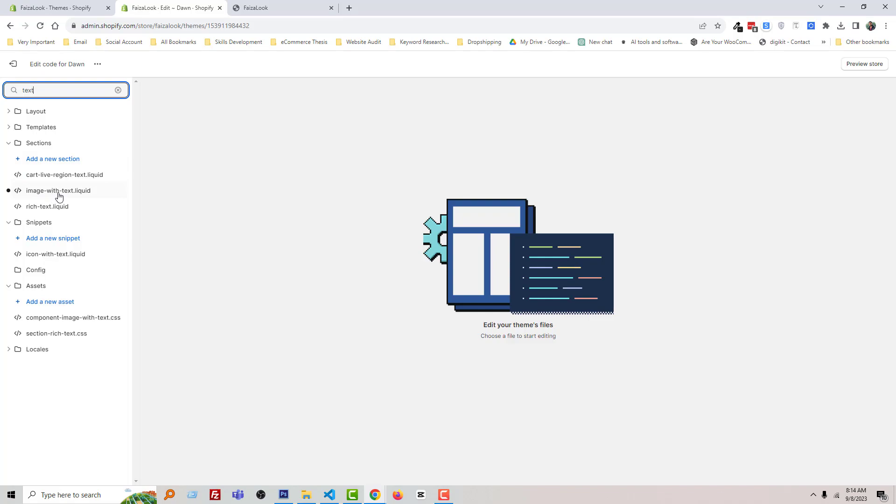
pyautogui.click(60, 191)
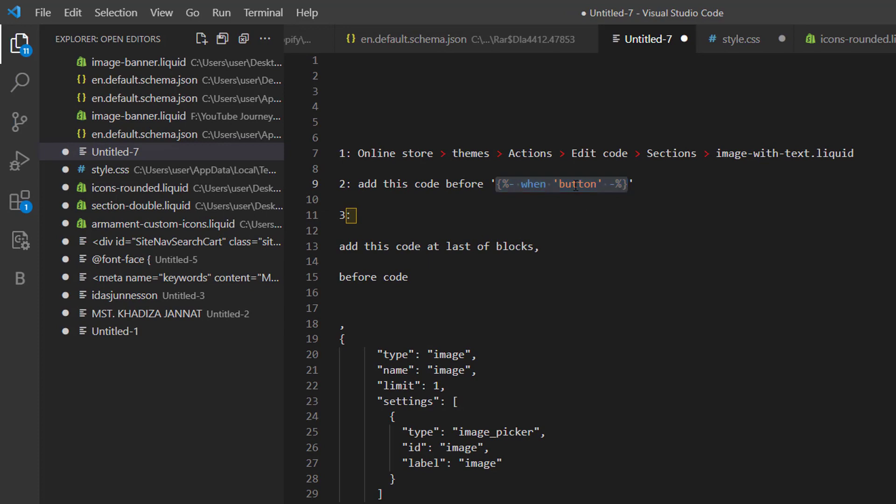
# Step: Copy the {%- when 'button' -%} tag from the VS Code notes and return to Shopify's editor
pyautogui.rightClick(576, 186)
pyautogui.click(642, 440)
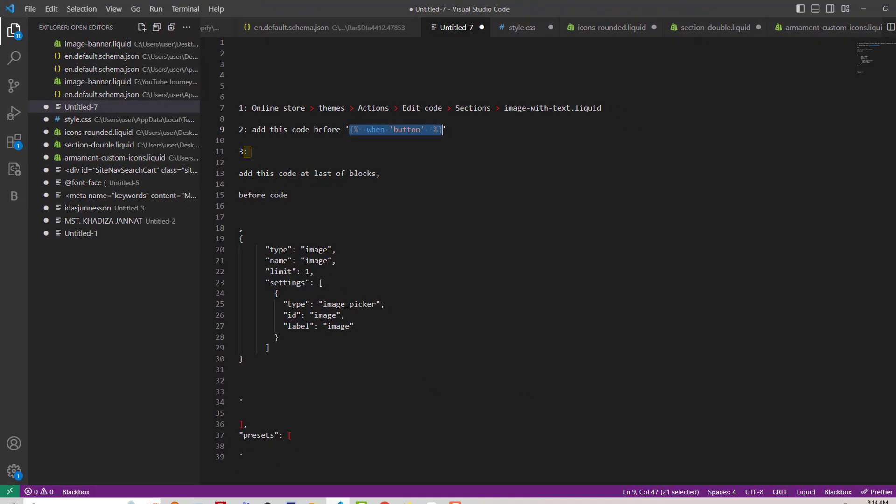
pyautogui.click(330, 494)
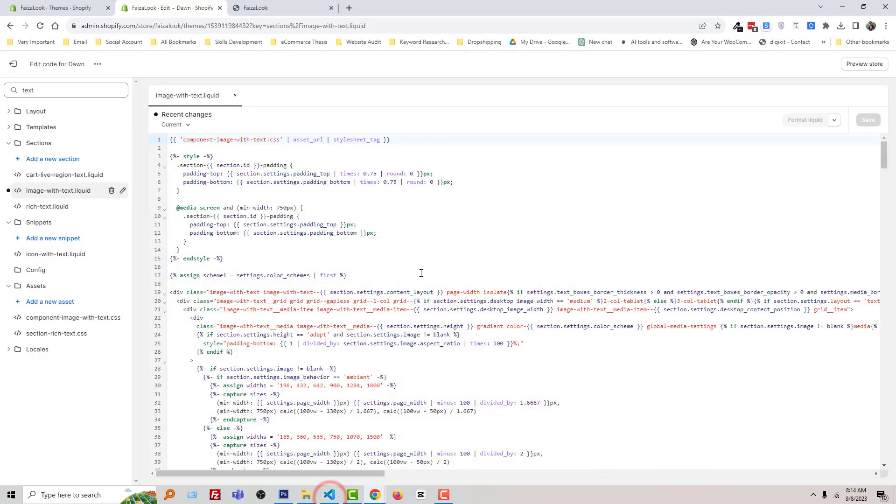
pyautogui.click(429, 256)
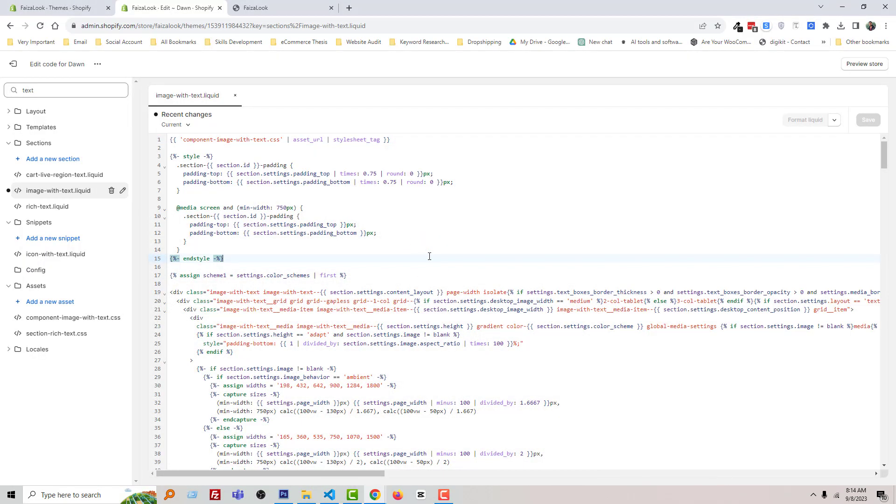
# Step: Find the {%- when 'button' -%} line in image-with-text.liquid using the copied tag
pyautogui.hotkey('ctrl', 'f')
pyautogui.hotkey('ctrl', 'v')
pyautogui.press('Return')
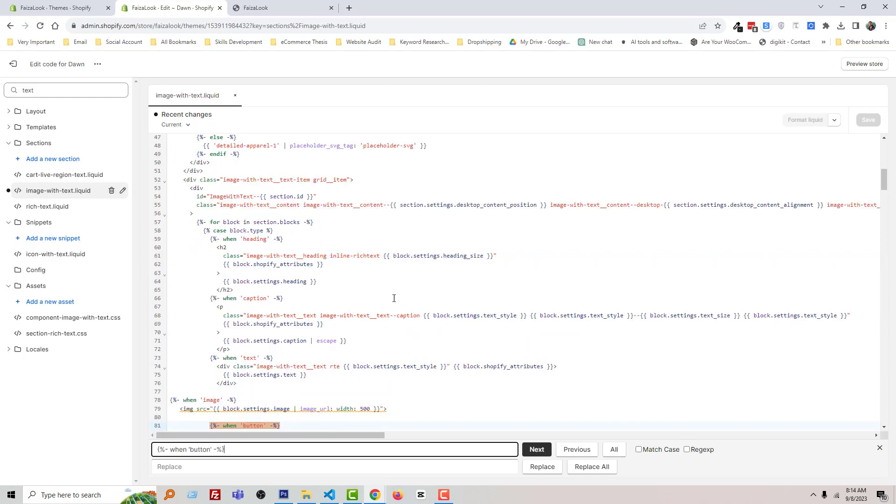
pyautogui.scroll(-1, 370, 325)
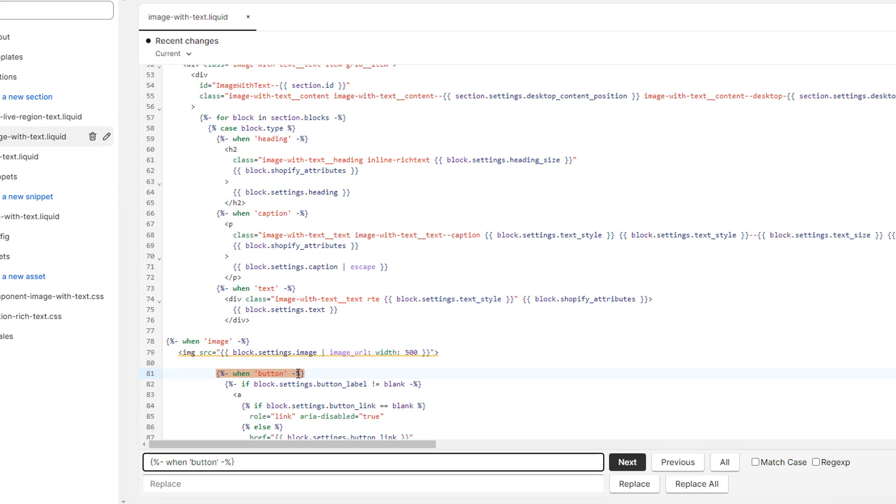
pyautogui.scroll(-2, 299, 373)
pyautogui.scroll(-3, 446, 308)
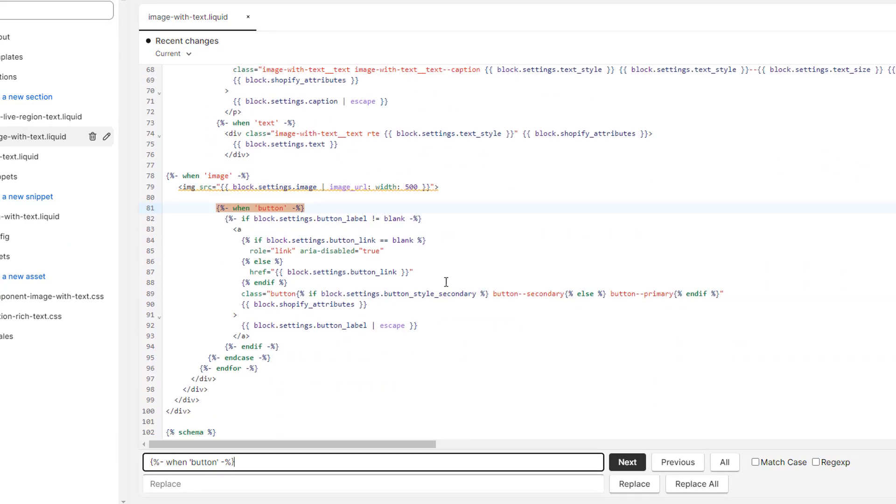
# Step: Add blank lines around the when 'image' block and its img line
pyautogui.click(466, 174)
pyautogui.press('Escape')
pyautogui.press('Return')
pyautogui.press('Return')
pyautogui.press('Return')
pyautogui.click(270, 150)
pyautogui.press('Return')
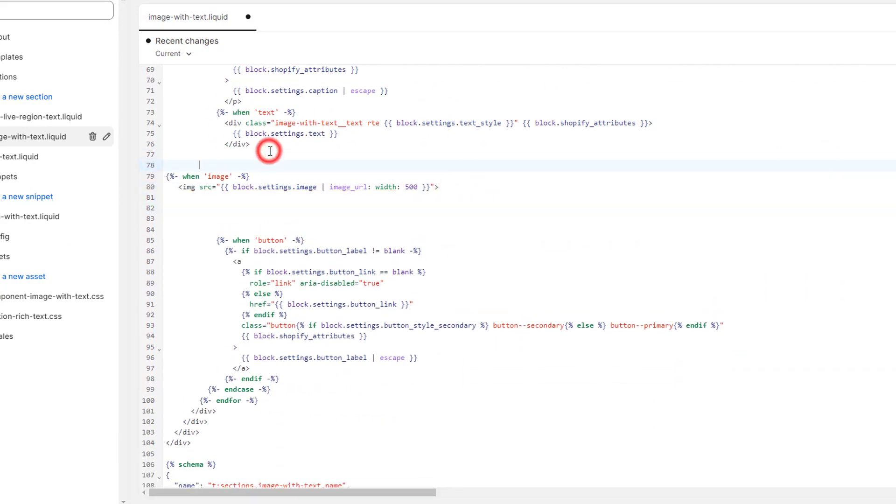
pyautogui.press('Return')
pyautogui.press('Return')
pyautogui.press('Return')
# Step: Check the when 'image' block on lines 81–83 against the when 'button' tag
pyautogui.moveTo(452, 223); pyautogui.dragTo(178, 201)
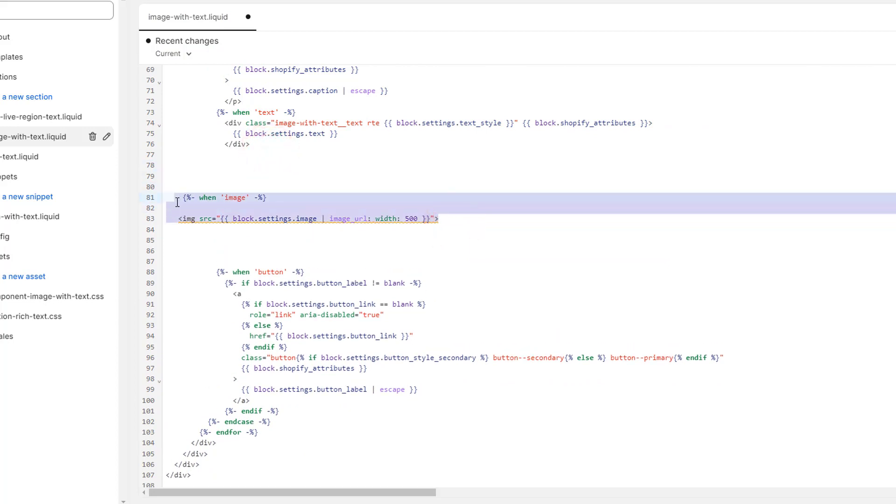
pyautogui.click(187, 231)
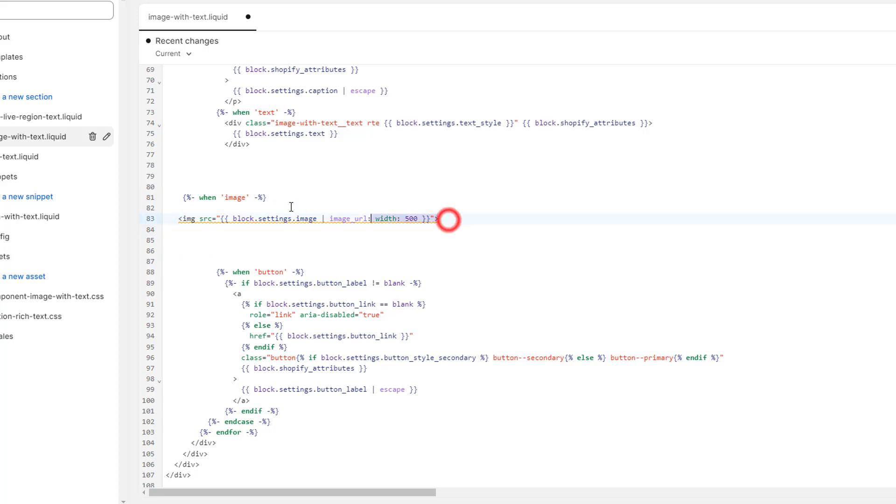
pyautogui.moveTo(450, 219); pyautogui.dragTo(179, 197)
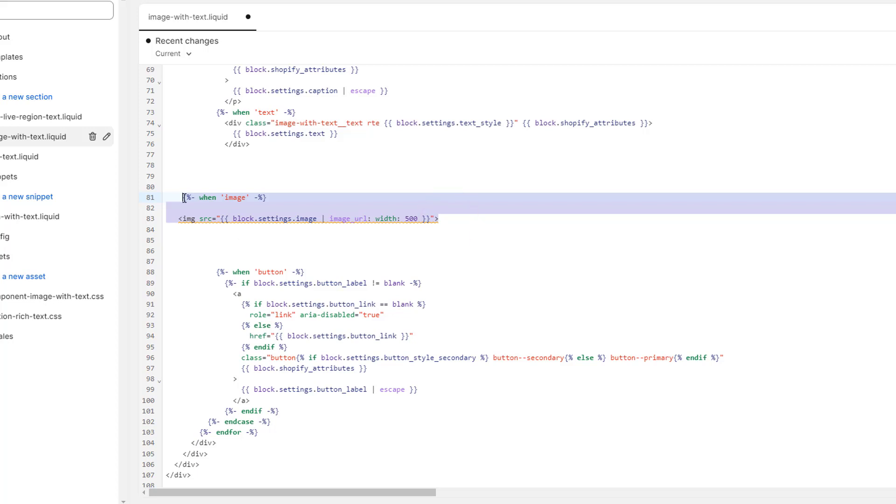
pyautogui.moveTo(184, 198); pyautogui.dragTo(250, 198)
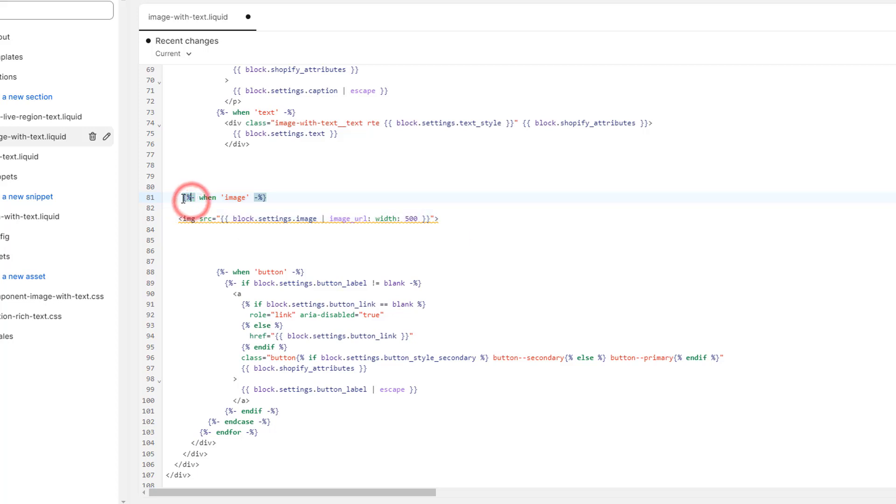
pyautogui.moveTo(182, 198); pyautogui.dragTo(439, 218)
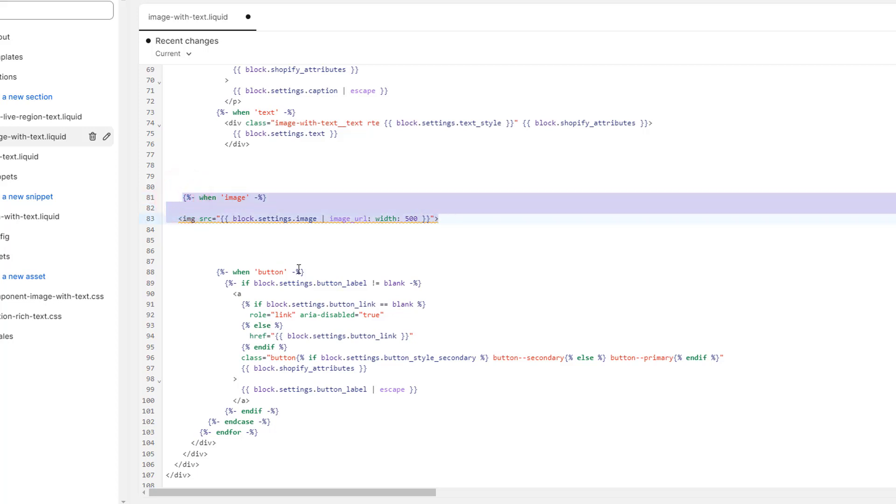
pyautogui.moveTo(304, 269); pyautogui.dragTo(216, 272)
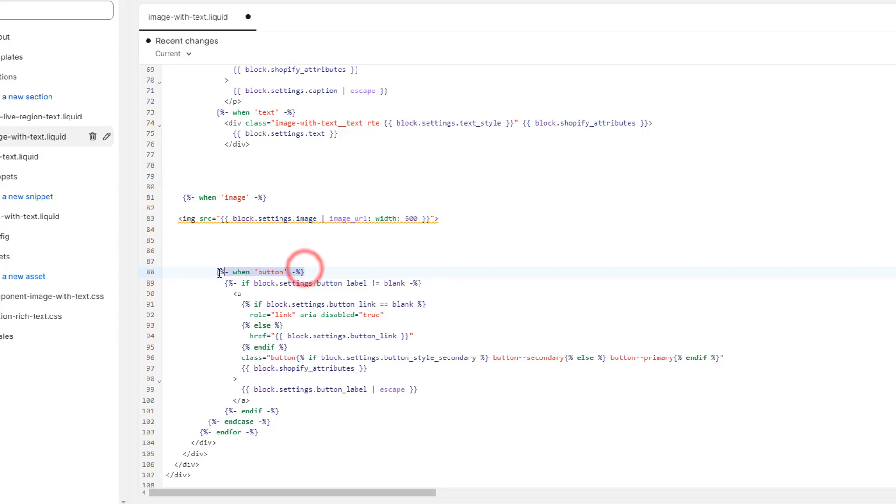
pyautogui.click(246, 254)
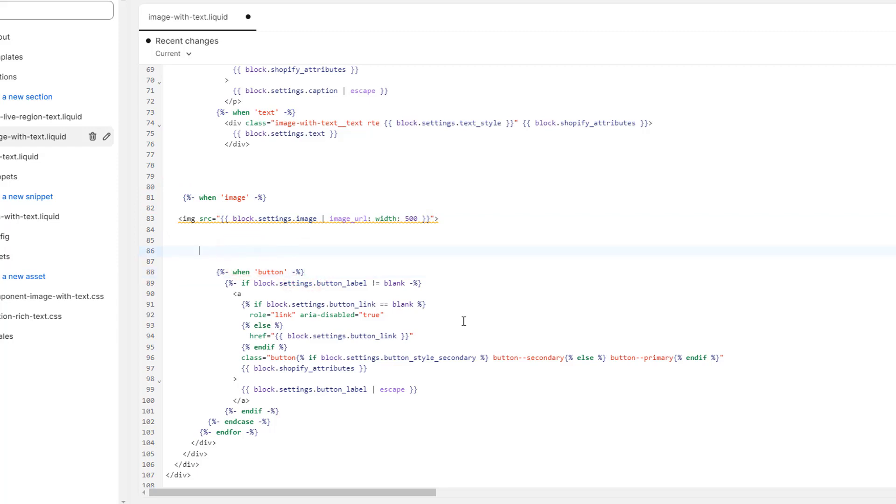
# Step: Scroll down to the schema near the end of image-with-text.liquid
pyautogui.scroll(-8, 463, 321)
pyautogui.scroll(-12, 464, 321)
pyautogui.scroll(-20, 334, 341)
pyautogui.scroll(-8, 335, 341)
pyautogui.scroll(-20, 333, 341)
pyautogui.scroll(-8, 334, 340)
pyautogui.scroll(-7, 334, 341)
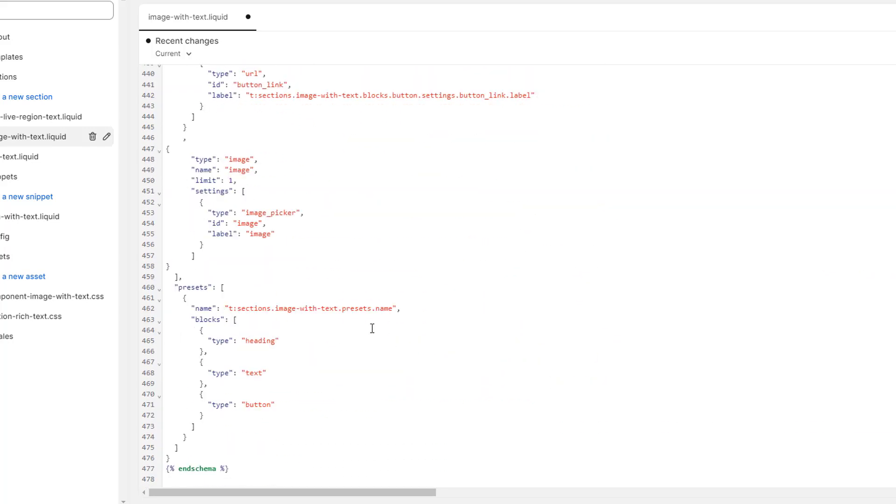
# Step: Locate presets in the schema and copy the image block snippet from the VS Code notes
pyautogui.doubleClick(178, 288)
pyautogui.hotkey('alt', 'Tab')
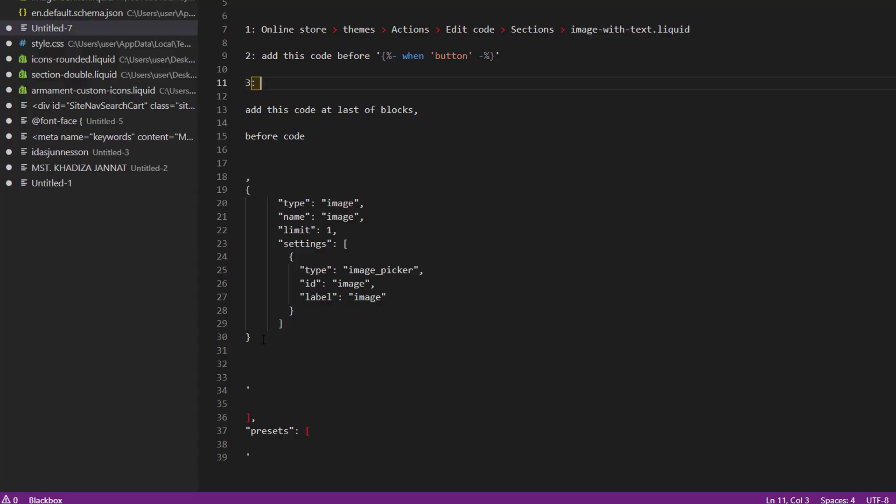
pyautogui.moveTo(262, 339); pyautogui.dragTo(229, 180)
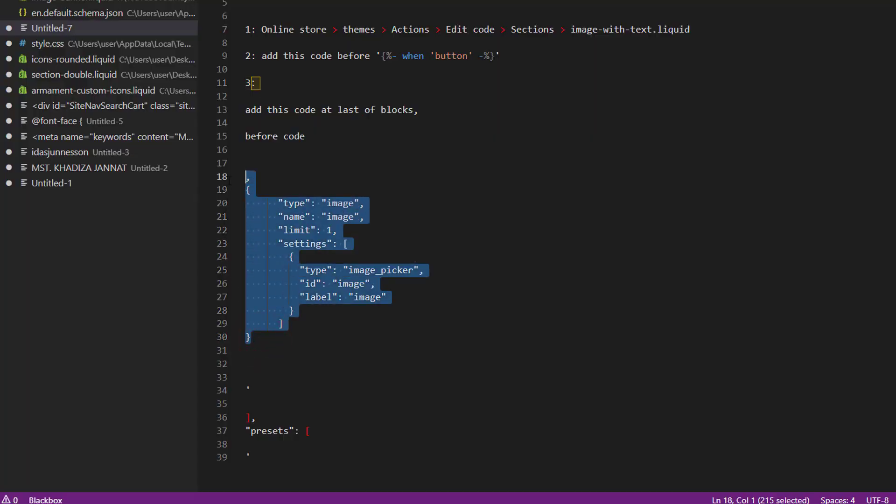
pyautogui.rightClick(269, 211)
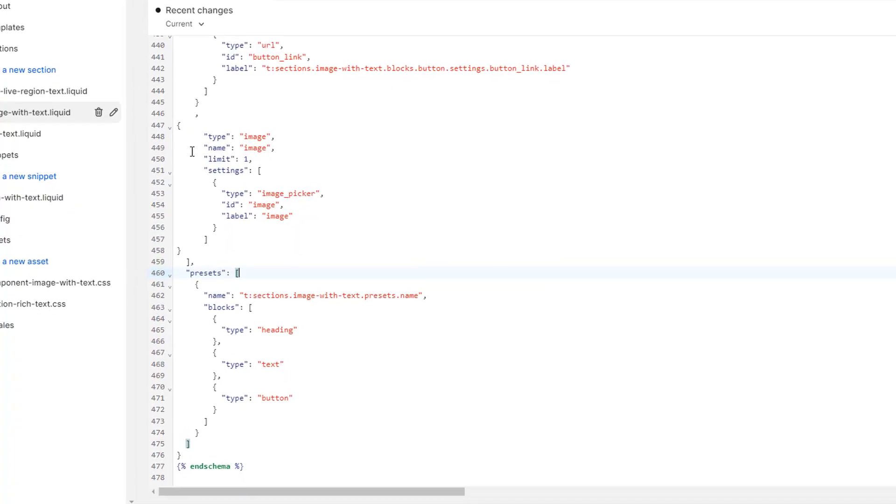
# Step: Add blank lines around the pasted image block after the button block
pyautogui.click(181, 126)
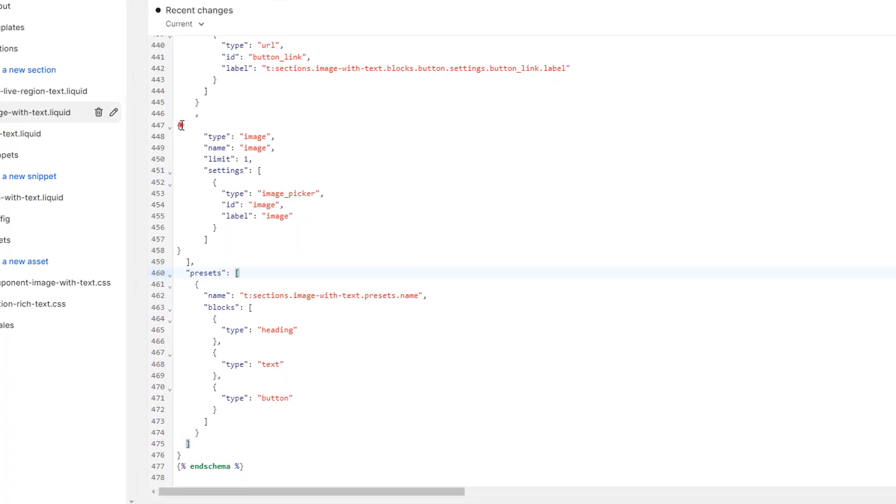
pyautogui.click(181, 250)
pyautogui.press('Return')
pyautogui.press('Return')
pyautogui.press('Return')
pyautogui.press('Return')
pyautogui.press('Return')
pyautogui.press('Return')
pyautogui.moveTo(186, 330); pyautogui.dragTo(249, 340)
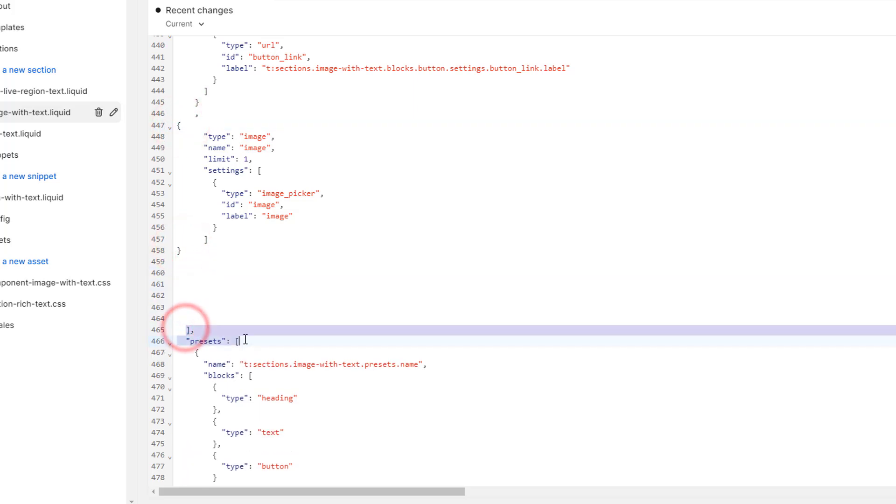
pyautogui.click(310, 341)
pyautogui.moveTo(185, 285); pyautogui.dragTo(160, 127)
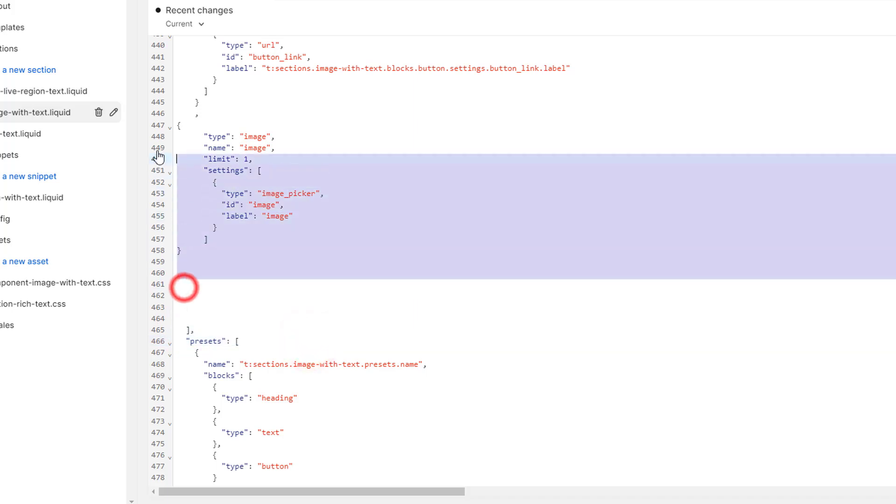
pyautogui.click(200, 101)
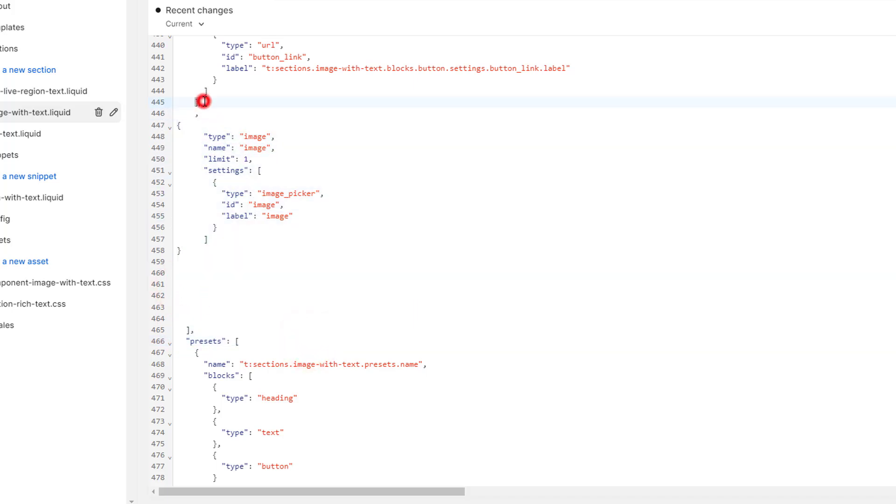
pyautogui.press('Return')
pyautogui.press('Return')
pyautogui.press('Return')
# Step: Delete the extra empty lines before '],' and save image-with-text.liquid
pyautogui.moveTo(185, 301); pyautogui.dragTo(156, 148)
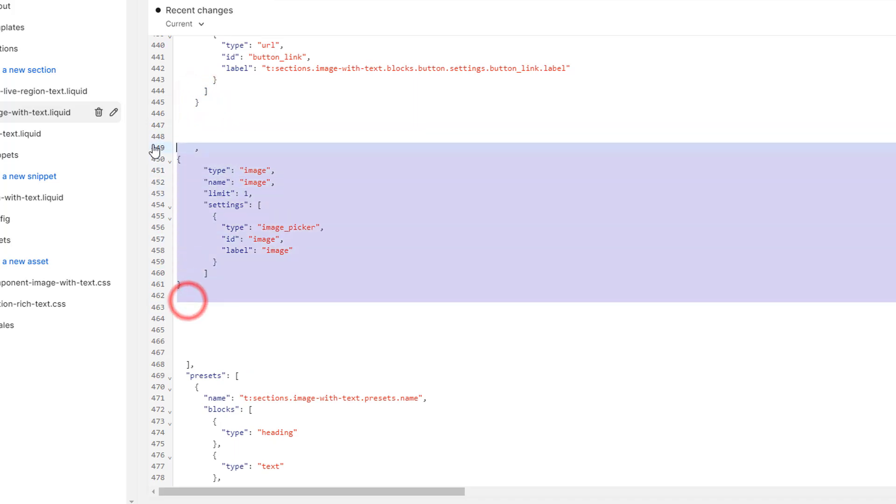
pyautogui.click(214, 315)
pyautogui.moveTo(196, 285); pyautogui.dragTo(176, 149)
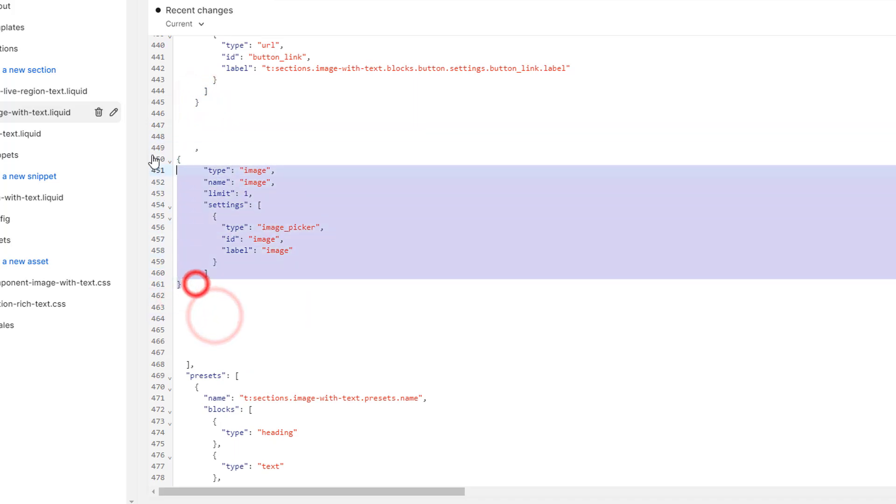
pyautogui.click(192, 306)
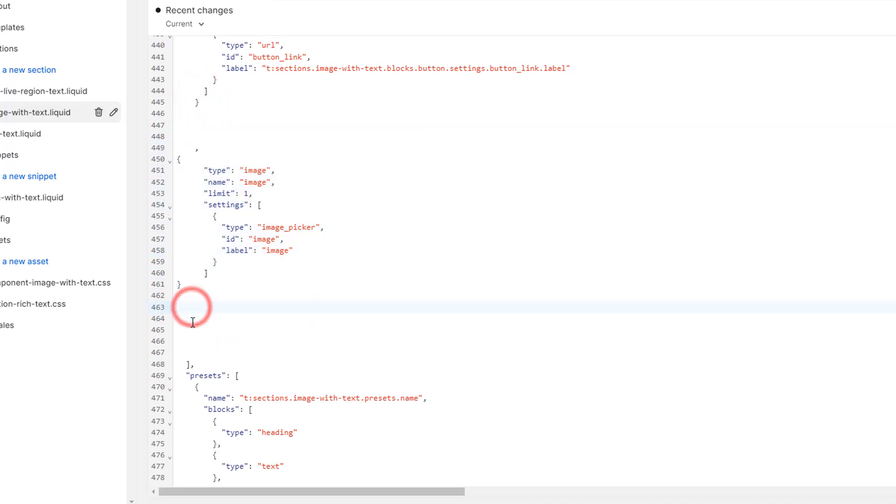
pyautogui.click(191, 329)
pyautogui.press('BackSpace')
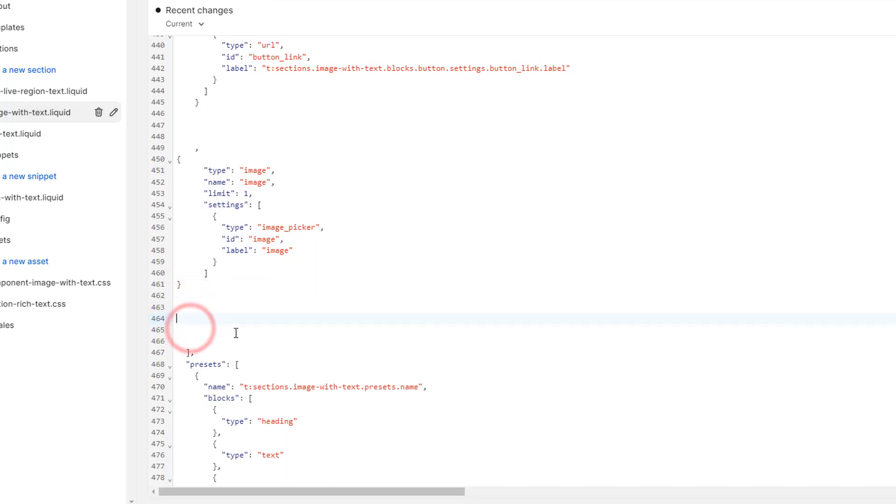
pyautogui.press('BackSpace')
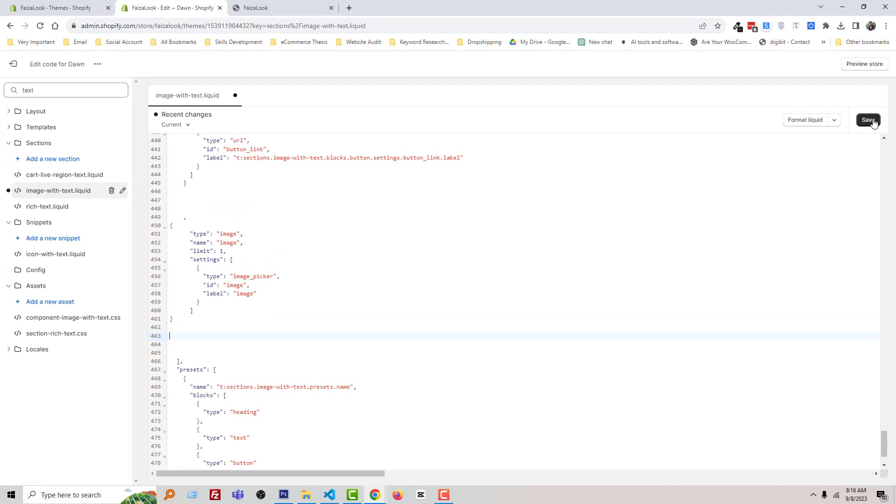
pyautogui.click(871, 121)
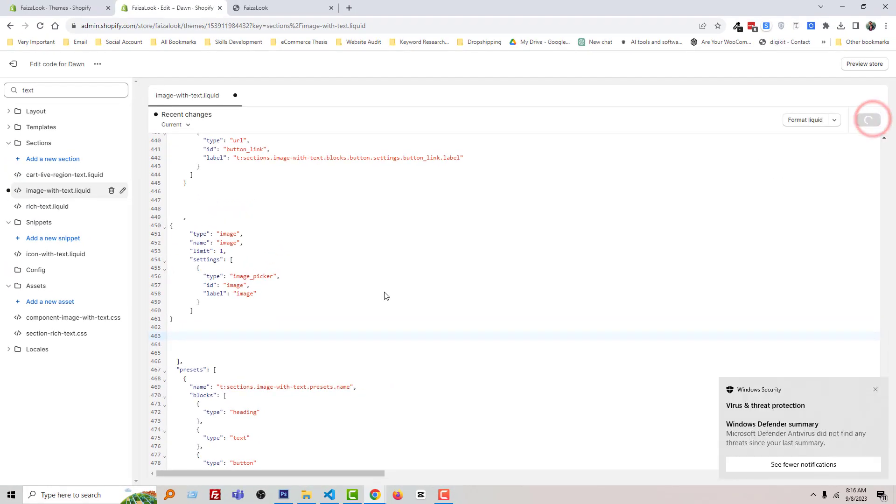
# Step: Exit the code editor, customize Dawn, and select the Image with text section
pyautogui.click(15, 65)
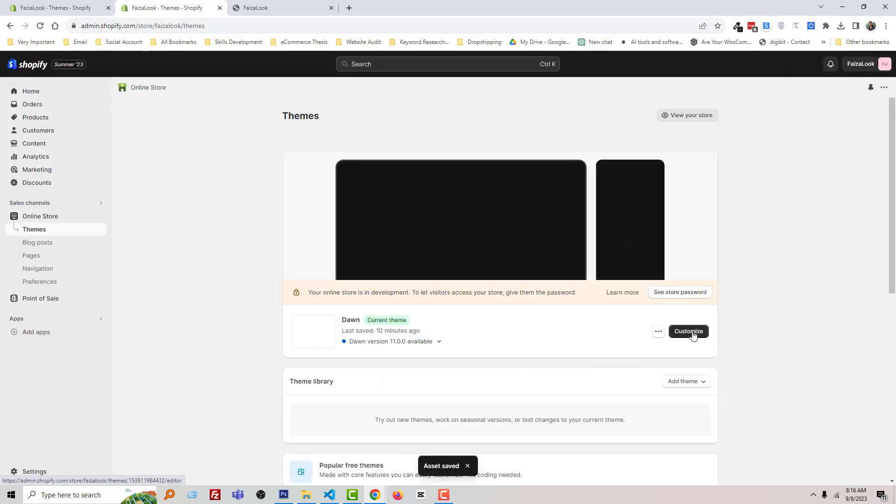
pyautogui.click(688, 331)
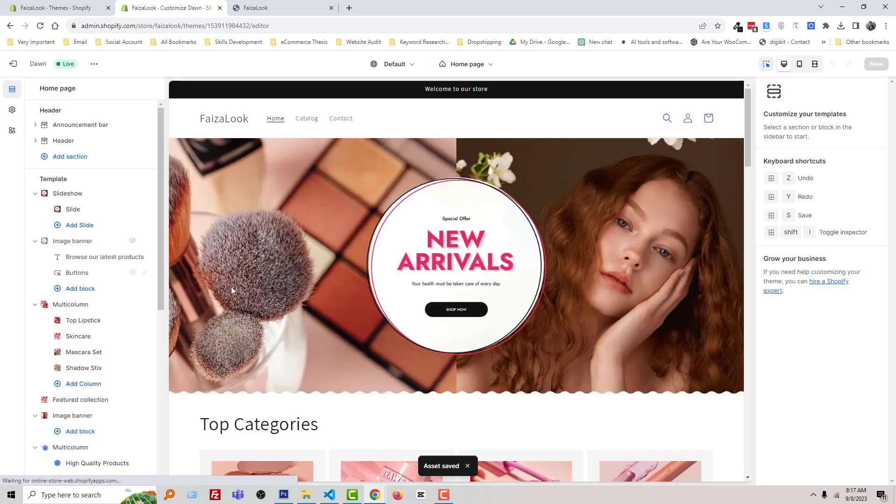
pyautogui.scroll(-3, 243, 289)
pyautogui.scroll(-3, 250, 294)
pyautogui.scroll(-5, 250, 294)
pyautogui.scroll(-6, 250, 294)
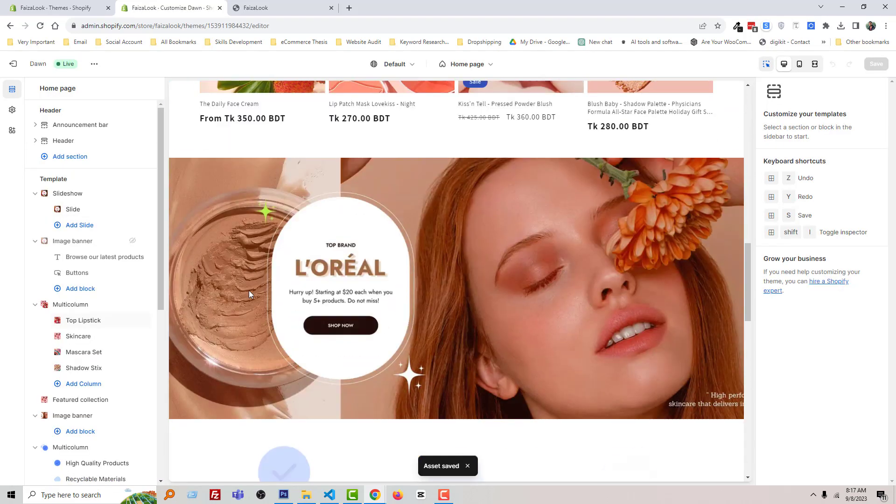
pyautogui.scroll(-5, 250, 295)
pyautogui.scroll(-4, 250, 294)
pyautogui.scroll(-2, 250, 294)
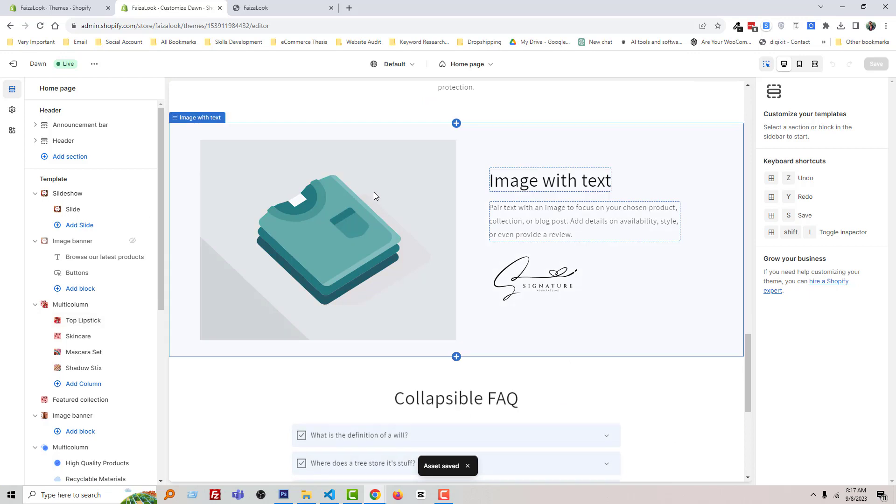
pyautogui.click(241, 131)
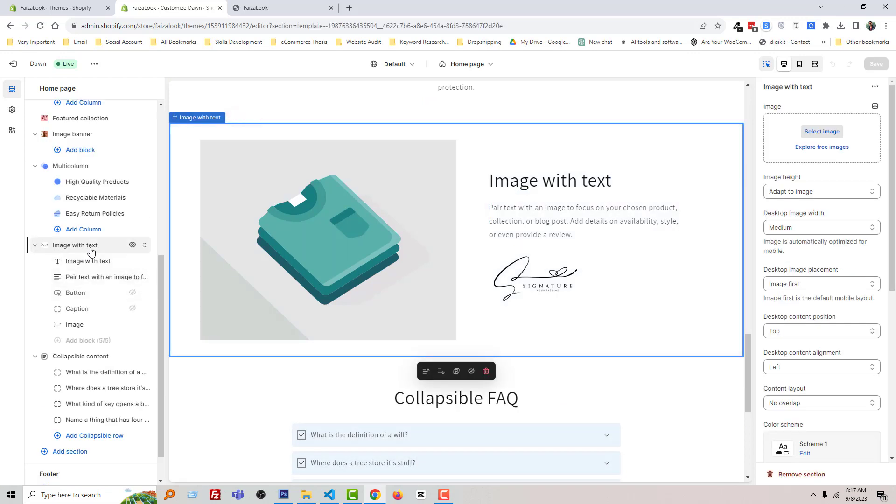
pyautogui.moveTo(75, 324)
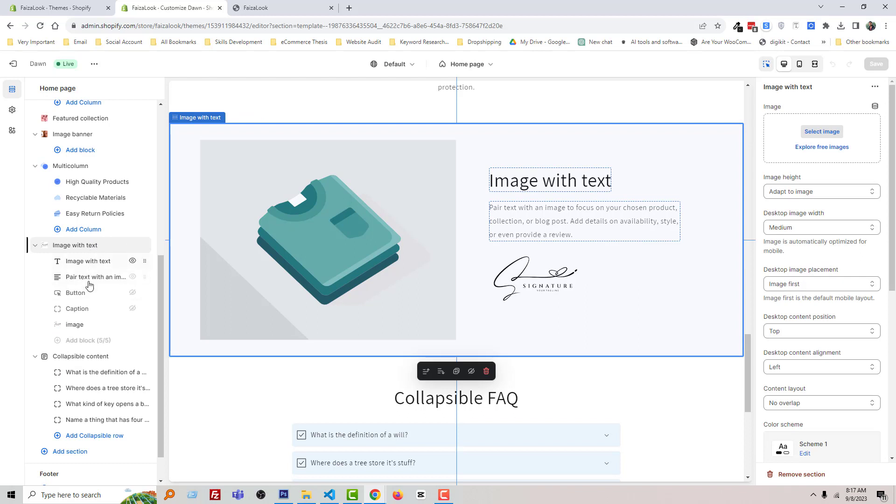
# Step: Move the Signature-Logo image block above the Button block in the sidebar
pyautogui.click(75, 324)
pyautogui.moveTo(144, 326); pyautogui.dragTo(145, 293)
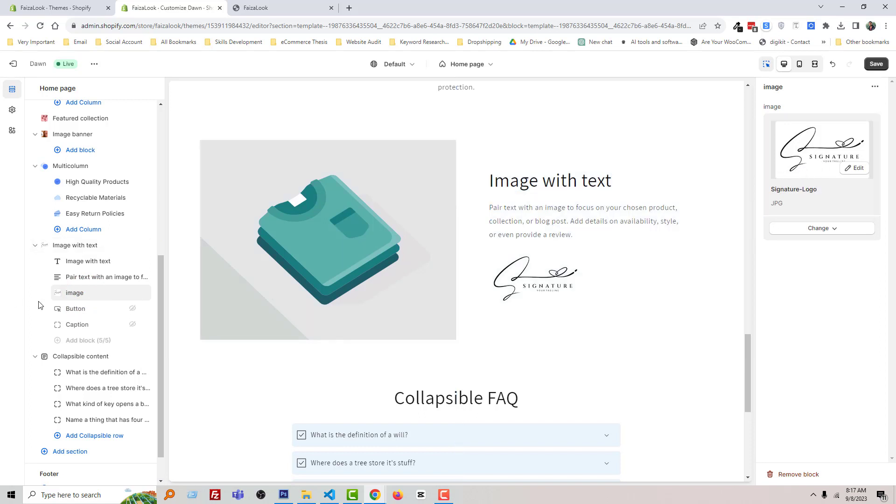
pyautogui.moveTo(98, 293)
pyautogui.moveTo(144, 294); pyautogui.dragTo(141, 293)
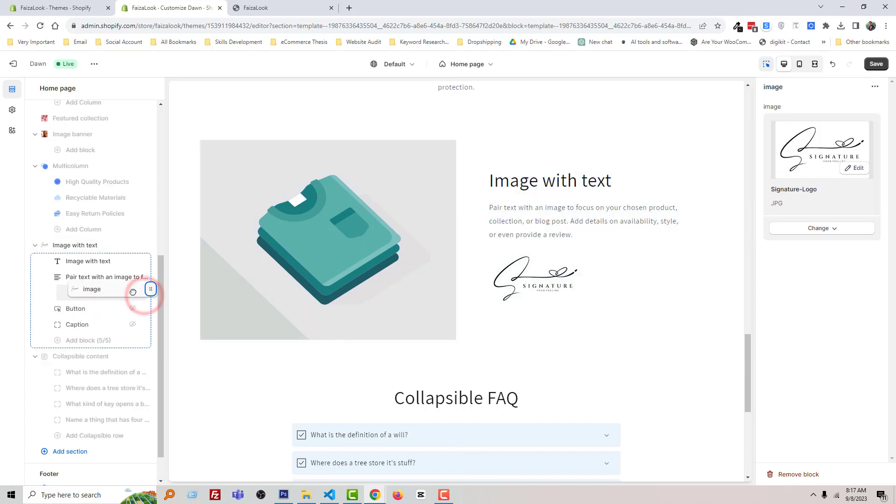